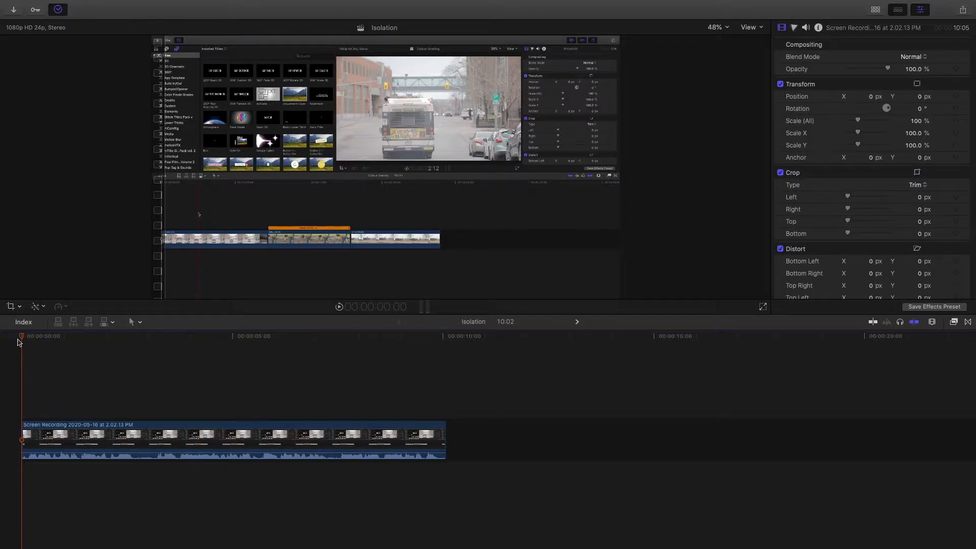
# Step: Add an iTT English caption at the start of the timeline and open the caption roles editor from it
pyautogui.hotkey('alt', 'c')
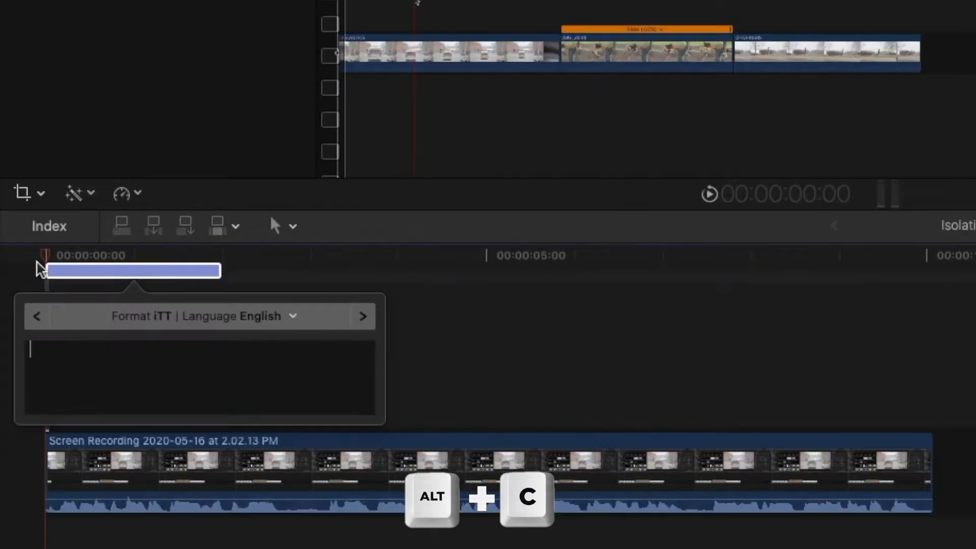
pyautogui.click(258, 319)
pyautogui.click(258, 319)
pyautogui.click(258, 320)
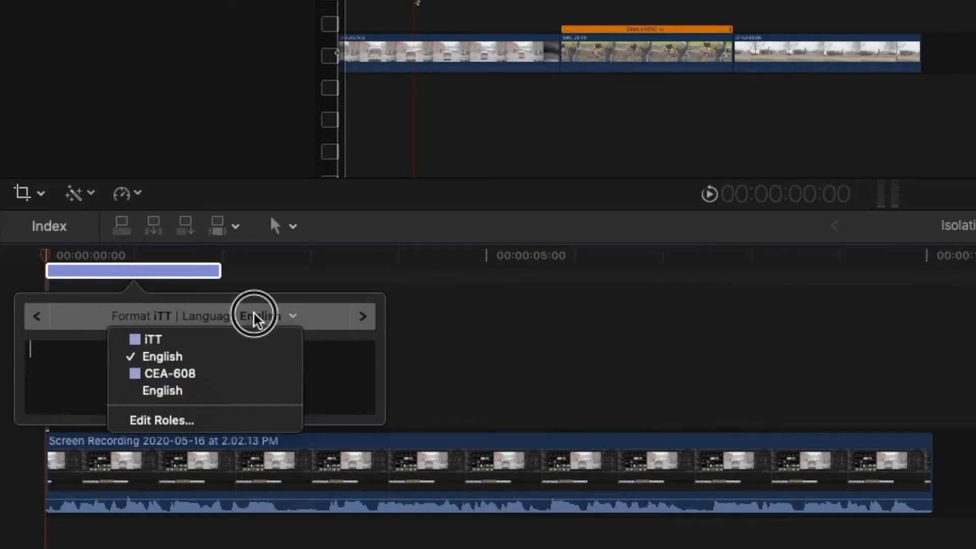
pyautogui.click(200, 421)
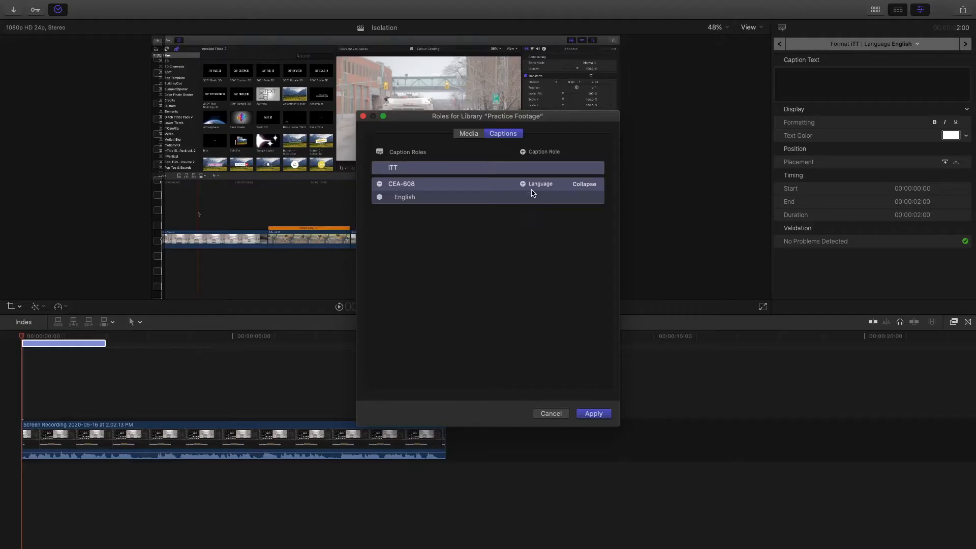
# Step: Review the languages that can be added to the CEA-608 caption role and close the roles editor without adding one
pyautogui.click(537, 187)
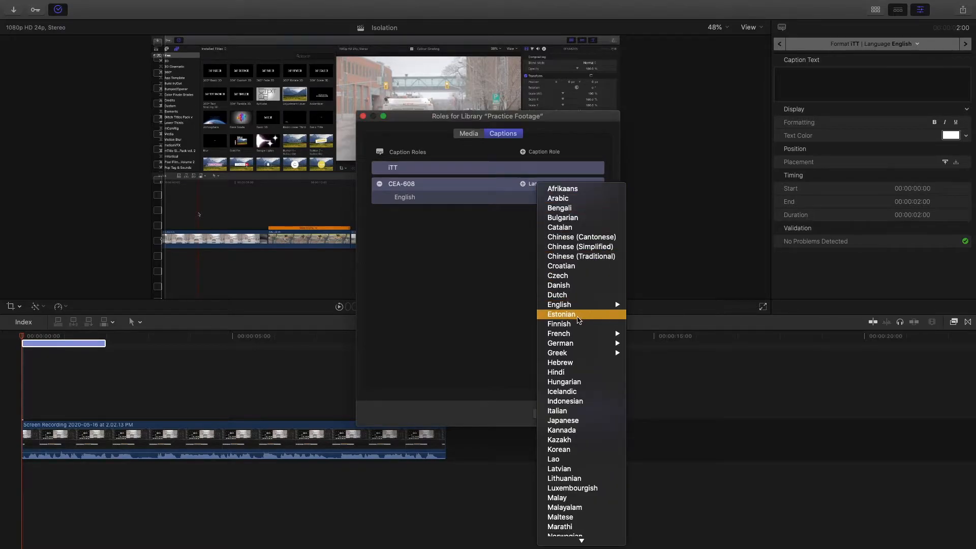
pyautogui.scroll(-5, 578, 316)
pyautogui.scroll(-3, 578, 319)
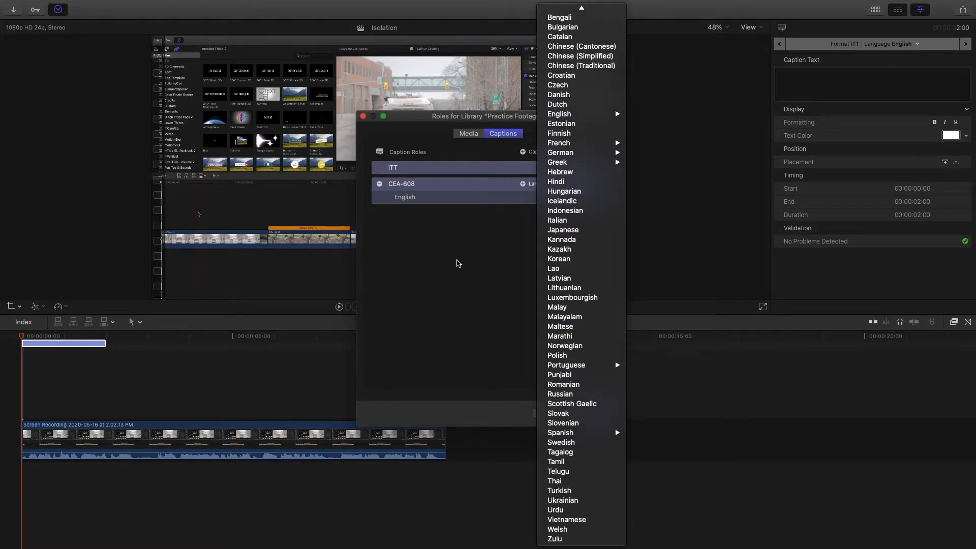
pyautogui.click(458, 263)
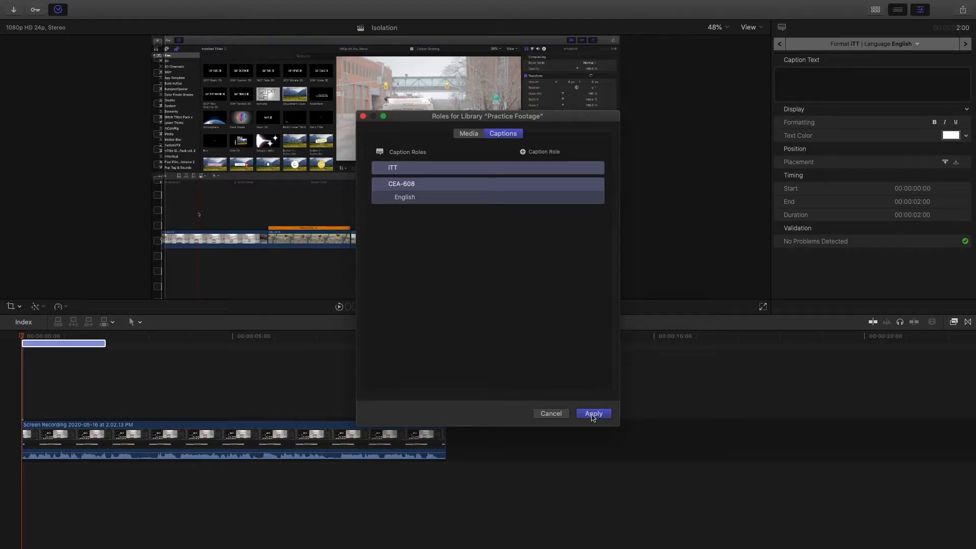
pyautogui.click(593, 415)
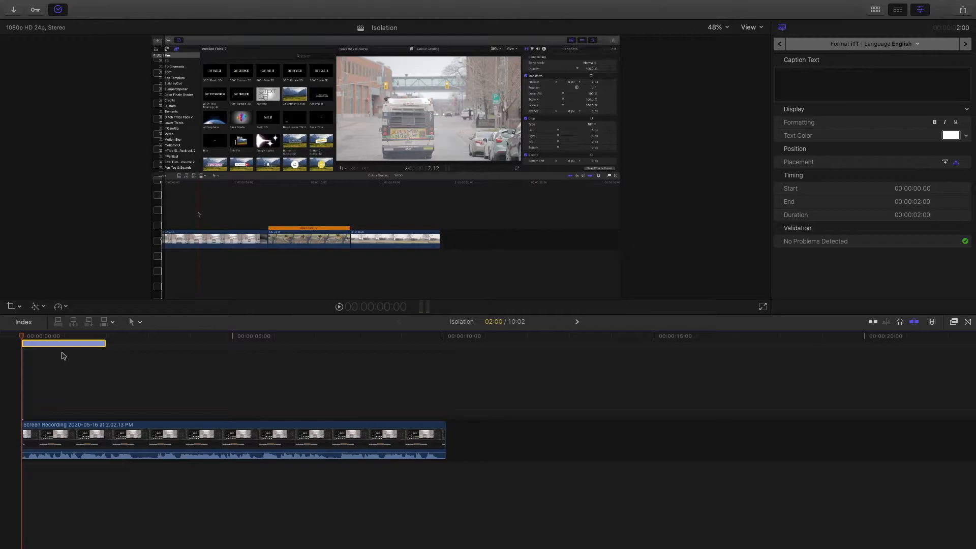
# Step: Enter "Welcome back to Final Cut Pro with the Fro." as the text of the caption at the start of the timeline
pyautogui.doubleClick(54, 344)
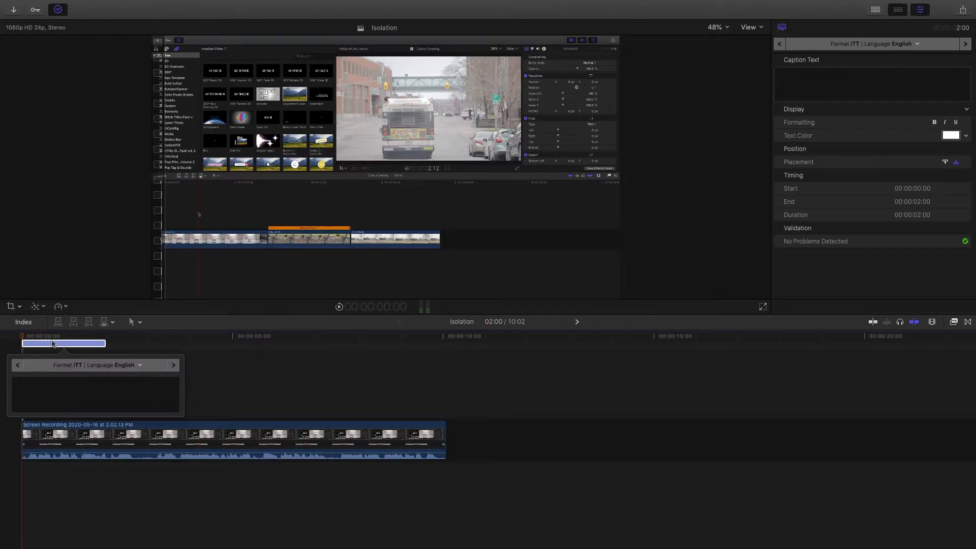
pyautogui.write('Weelcome bac')
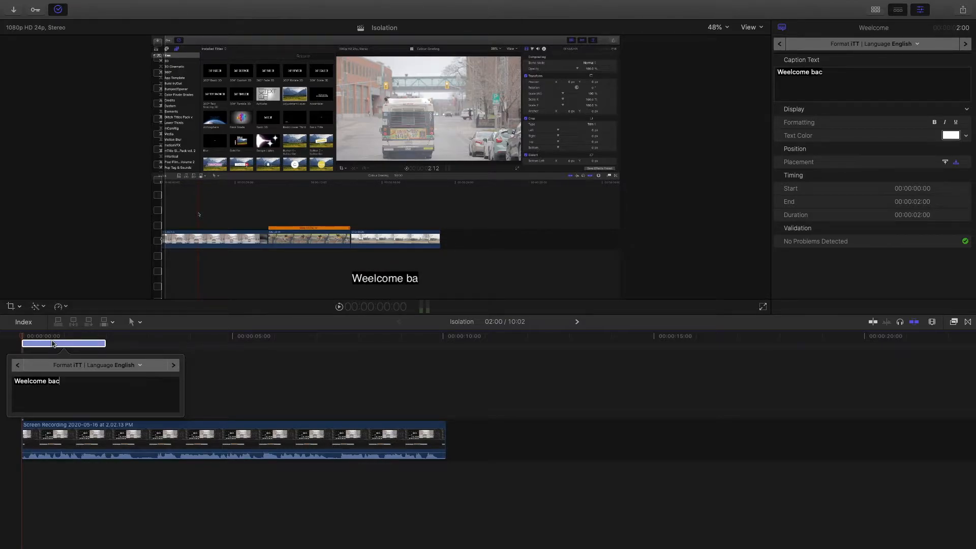
pyautogui.write('k to F')
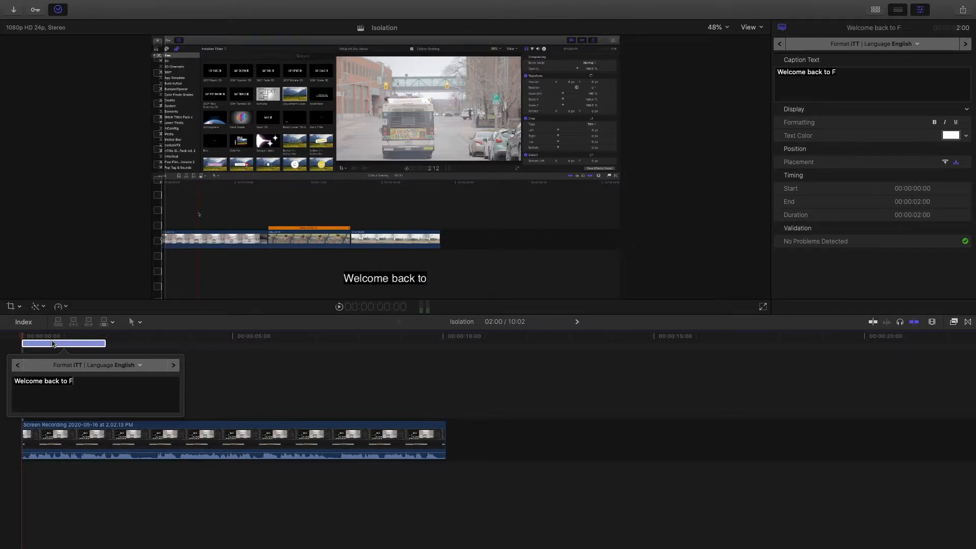
pyautogui.write('inal Cut ')
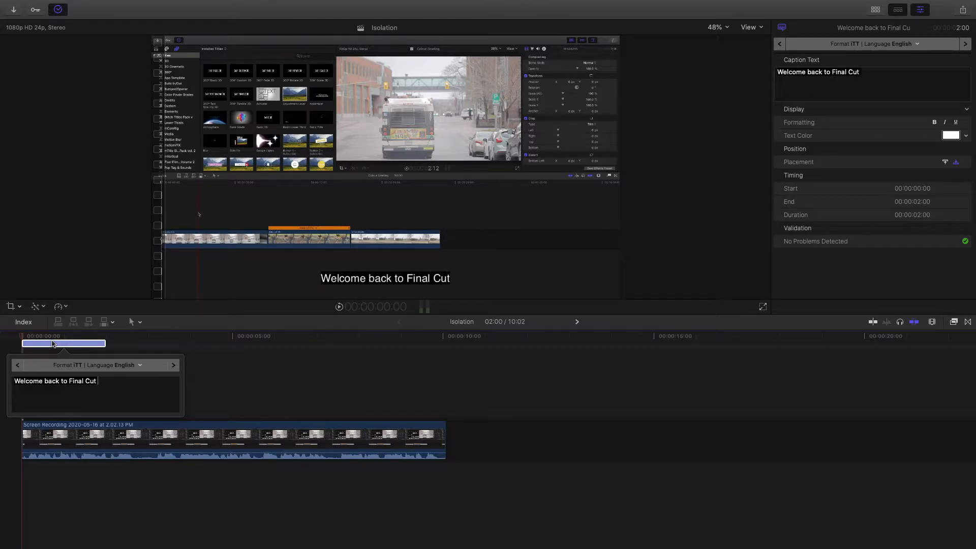
pyautogui.write('Pro wi')
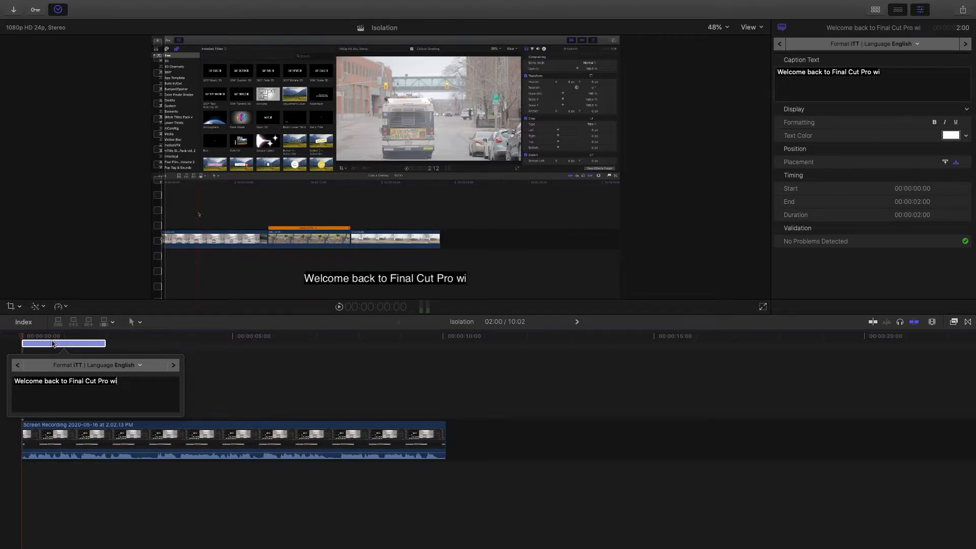
pyautogui.write('th the Fro.')
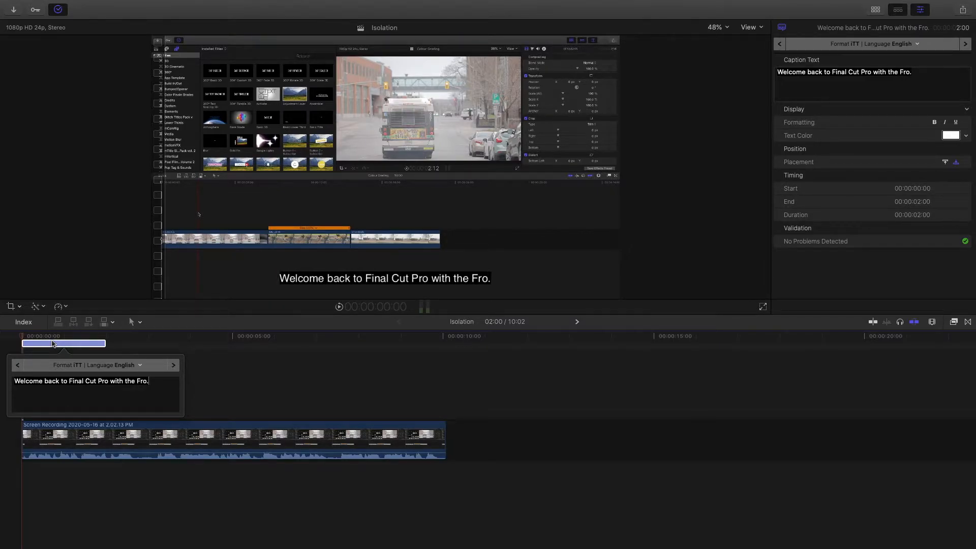
pyautogui.click(122, 349)
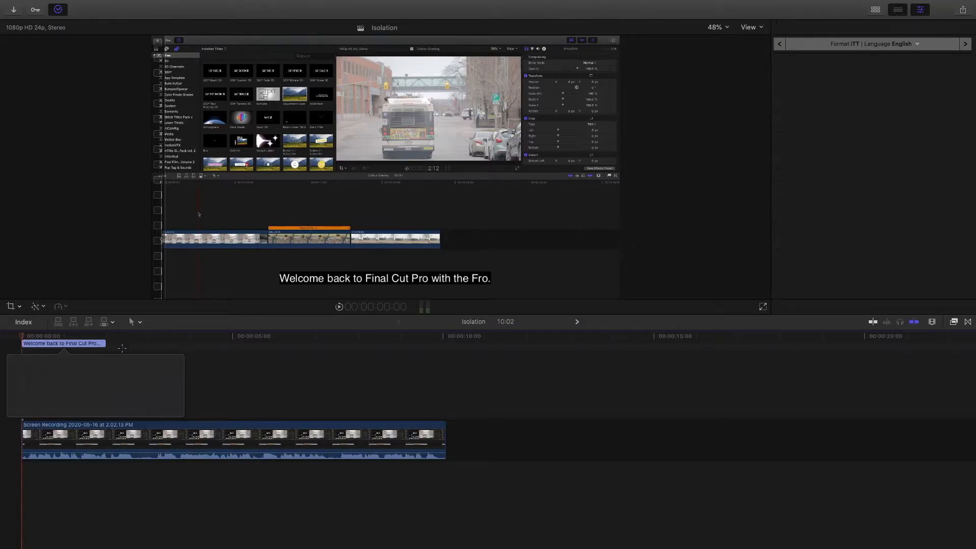
# Step: Play the clip to hear where the first sentence finishes and extend the first caption's end to 00:00:02:17
pyautogui.click(25, 370)
pyautogui.press('space')
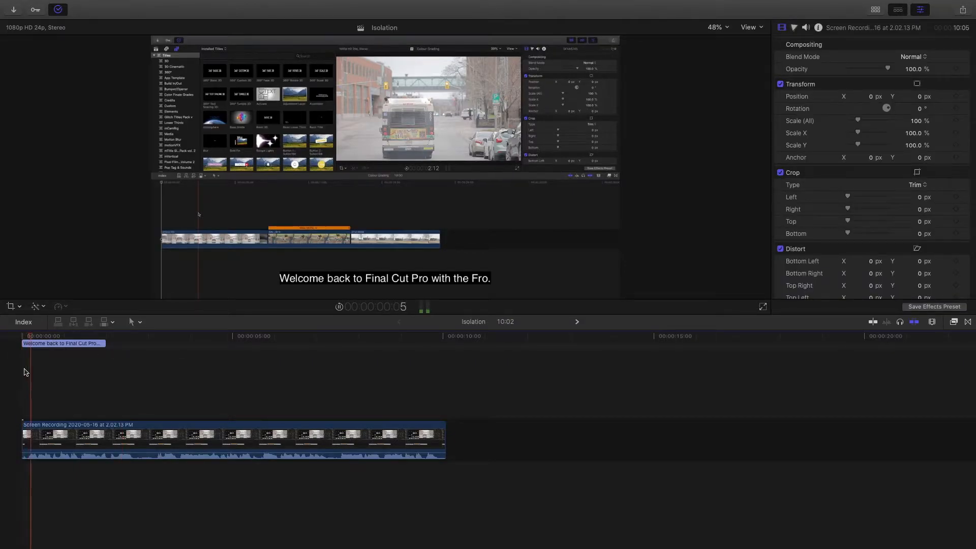
pyautogui.press('space')
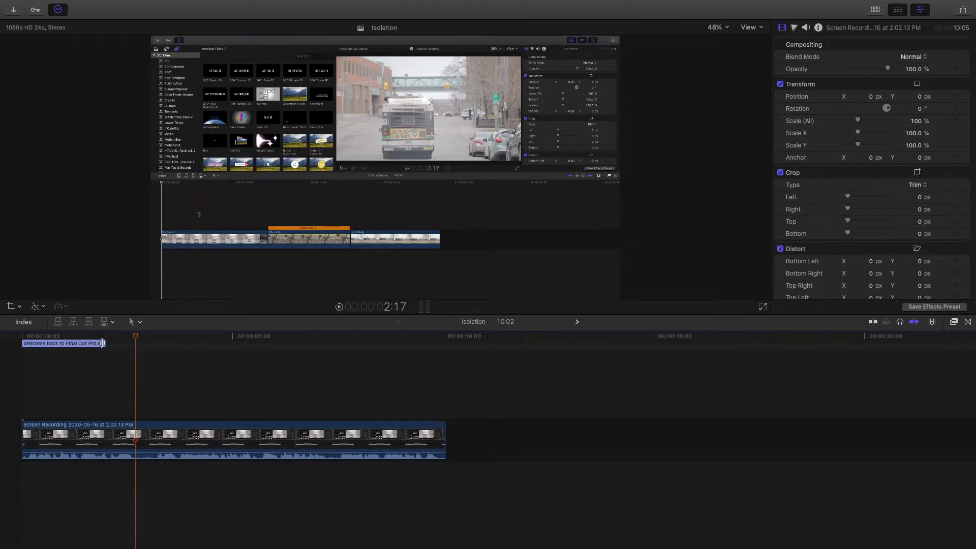
pyautogui.moveTo(103, 343); pyautogui.dragTo(135, 343)
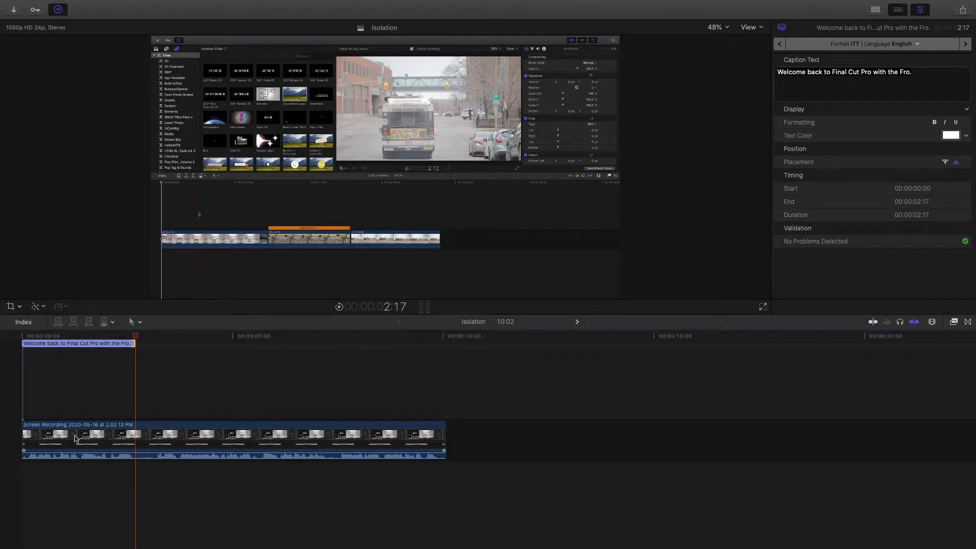
# Step: Play the timeline from the start to check the first caption and add a second, empty caption at 00:00:03:06
pyautogui.click(20, 407)
pyautogui.press('space')
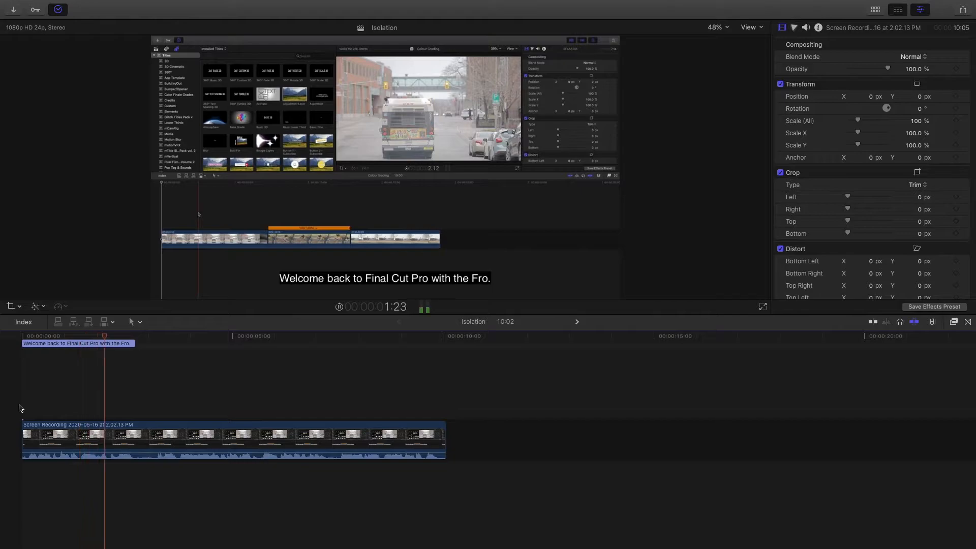
pyautogui.press('space')
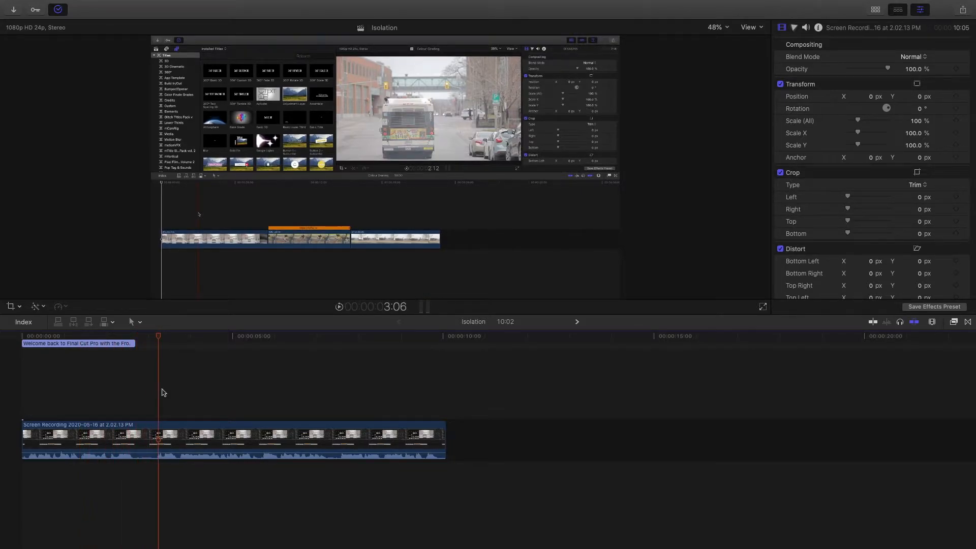
pyautogui.hotkey('alt', 'c')
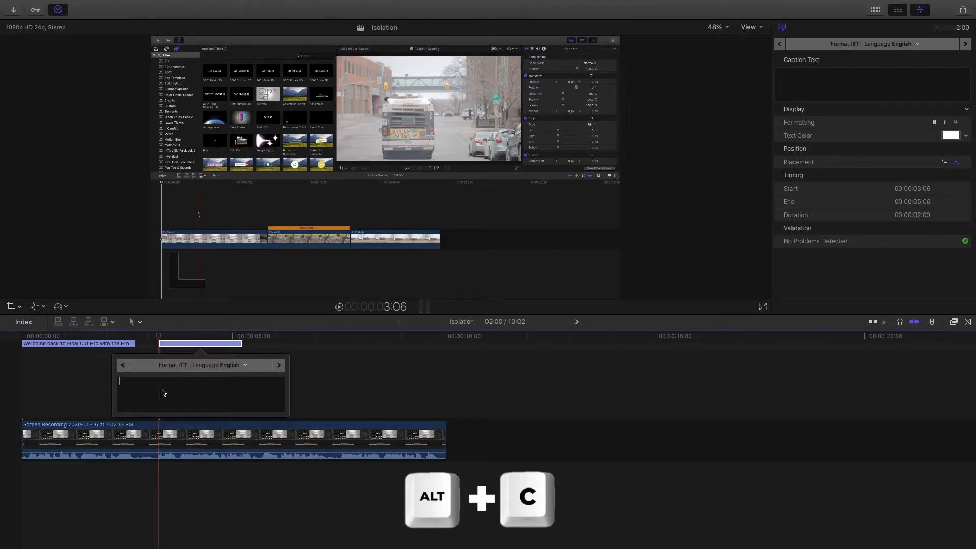
pyautogui.press('Escape')
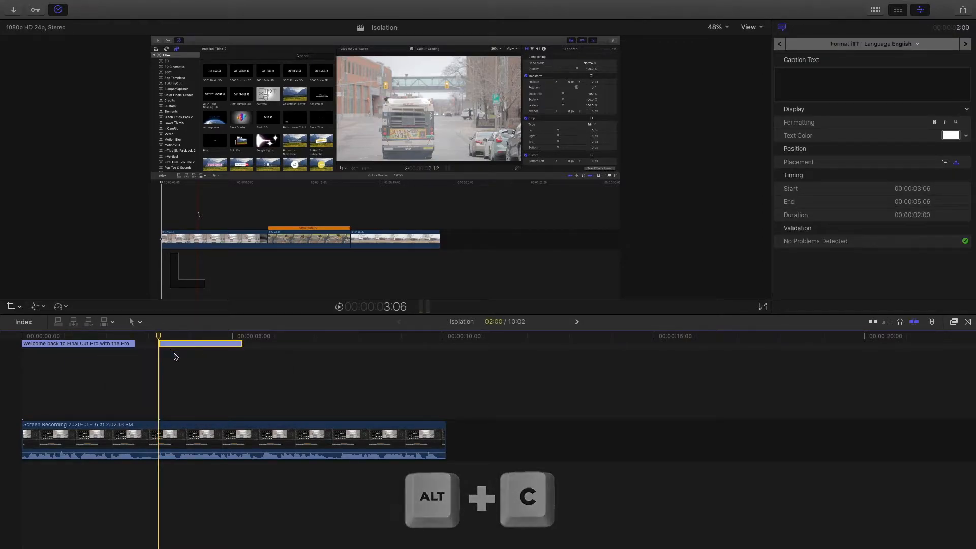
pyautogui.doubleClick(206, 347)
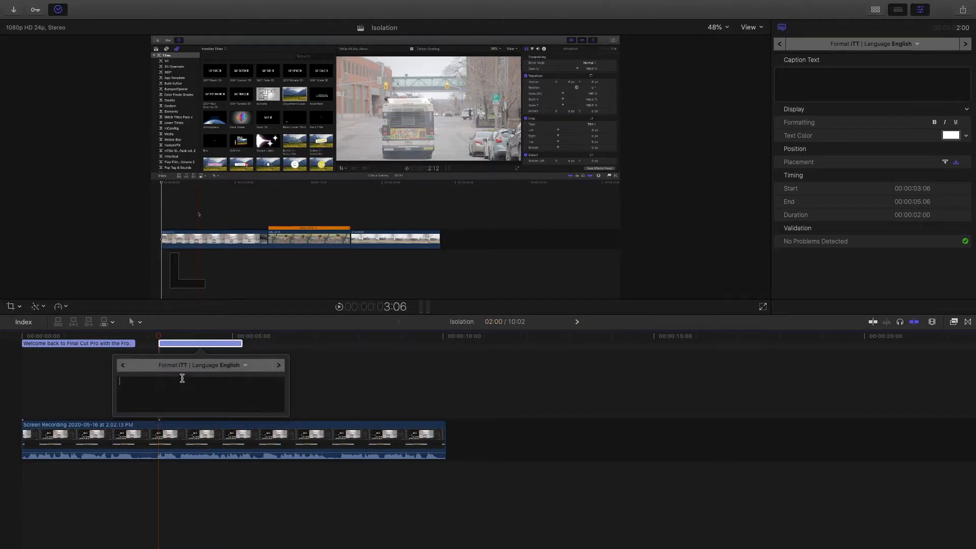
pyautogui.press('Escape')
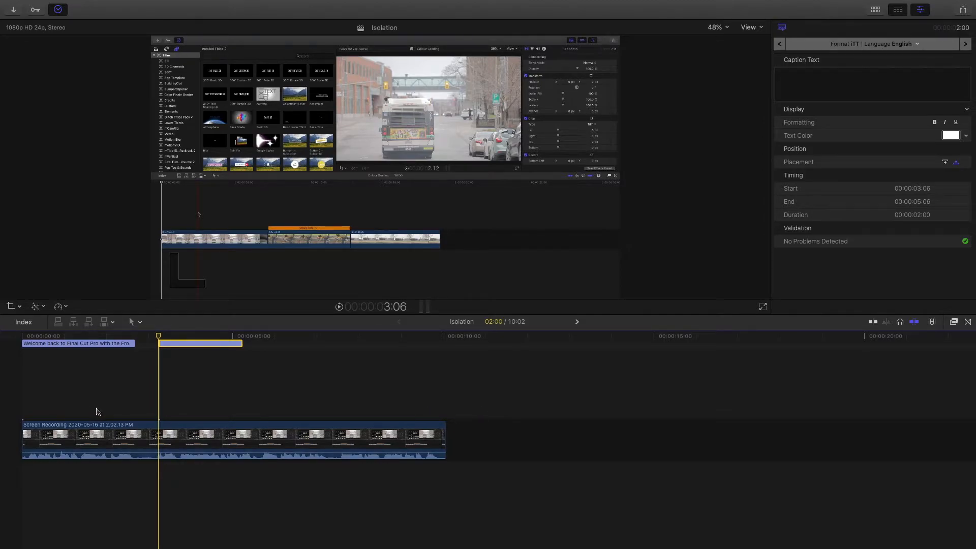
# Step: Listen to the next sentence and enter "Today I want to show you how you can colour correct," in the second caption
pyautogui.press('space')
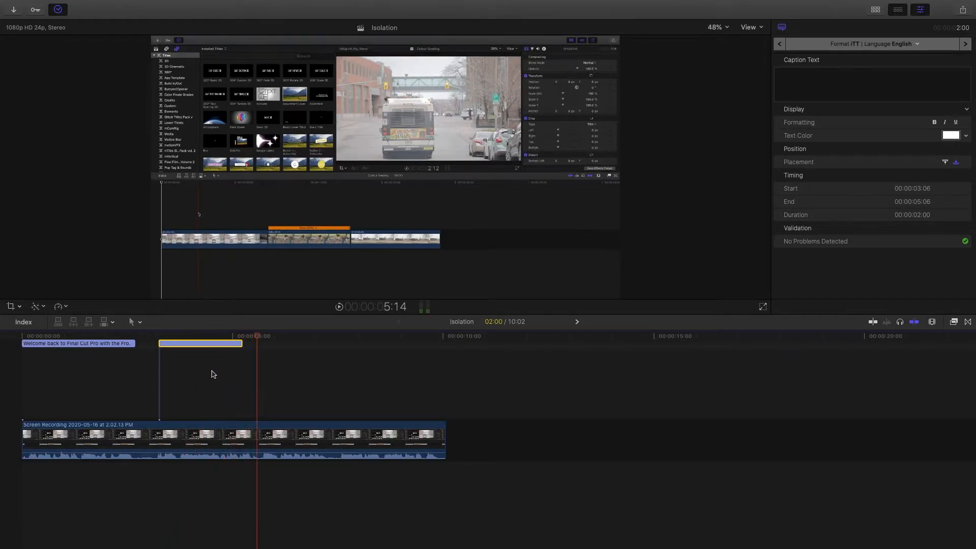
pyautogui.doubleClick(198, 346)
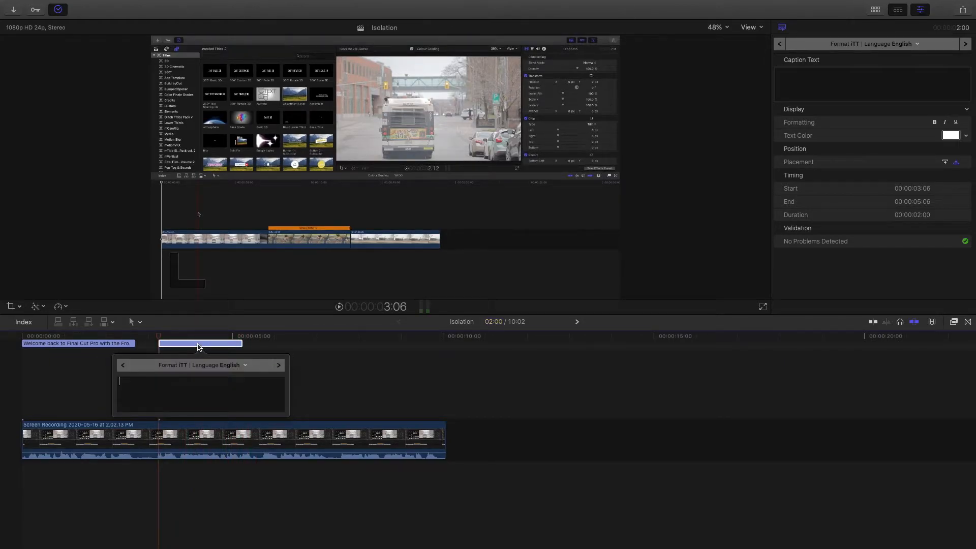
pyautogui.write('Today I')
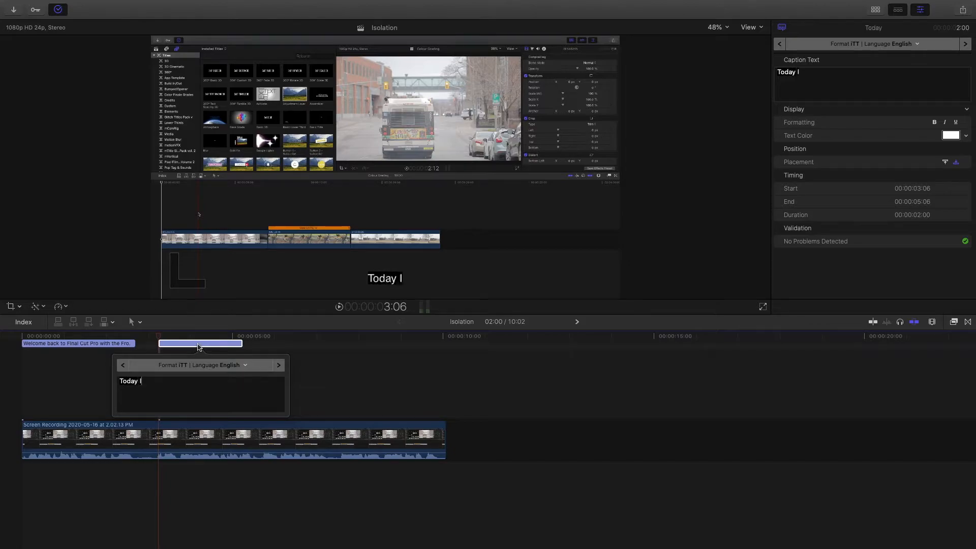
pyautogui.write(' want to sh')
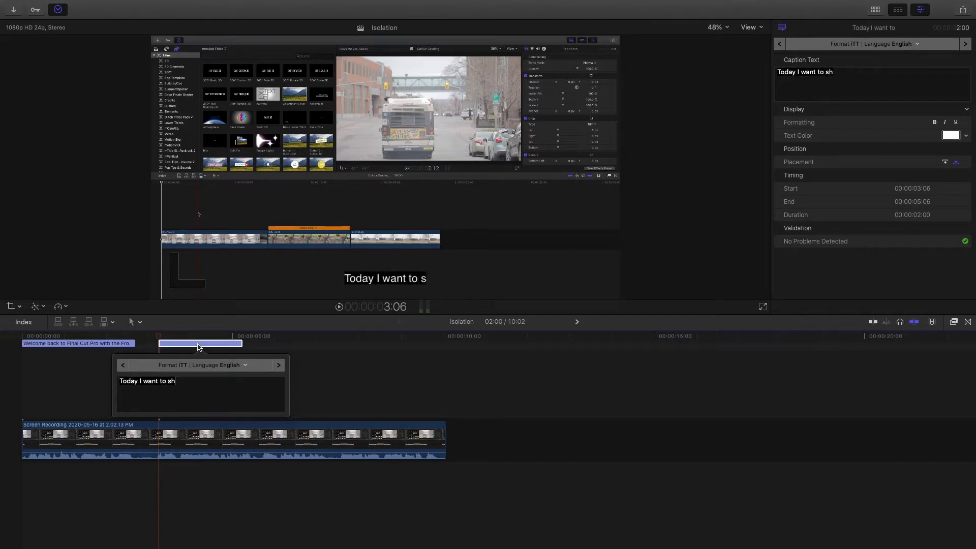
pyautogui.write('ow y')
pyautogui.write('ou h')
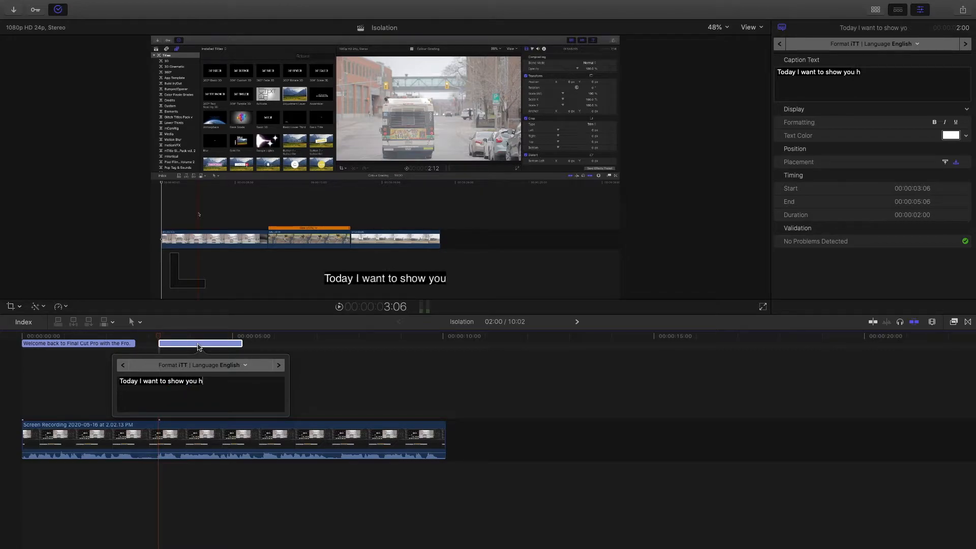
pyautogui.write('ow you c')
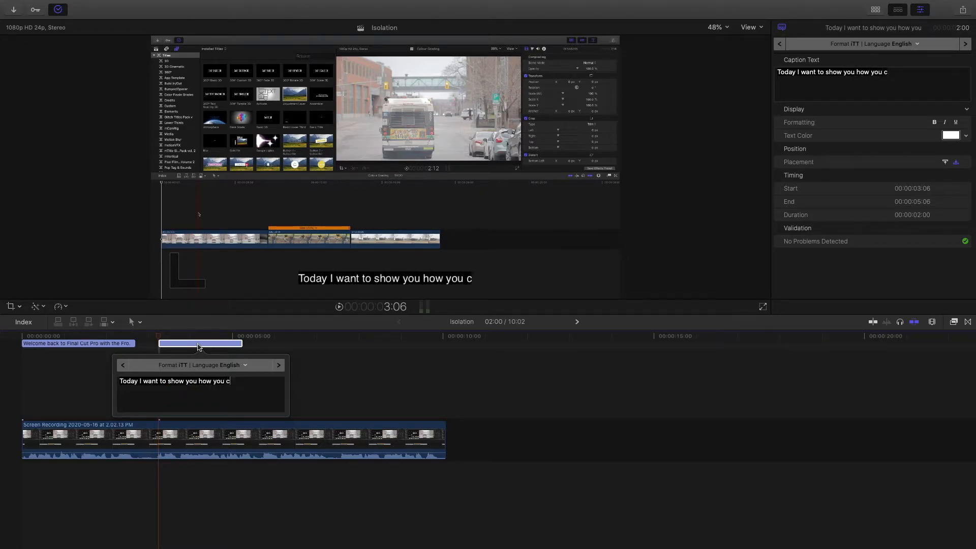
pyautogui.write('an colour')
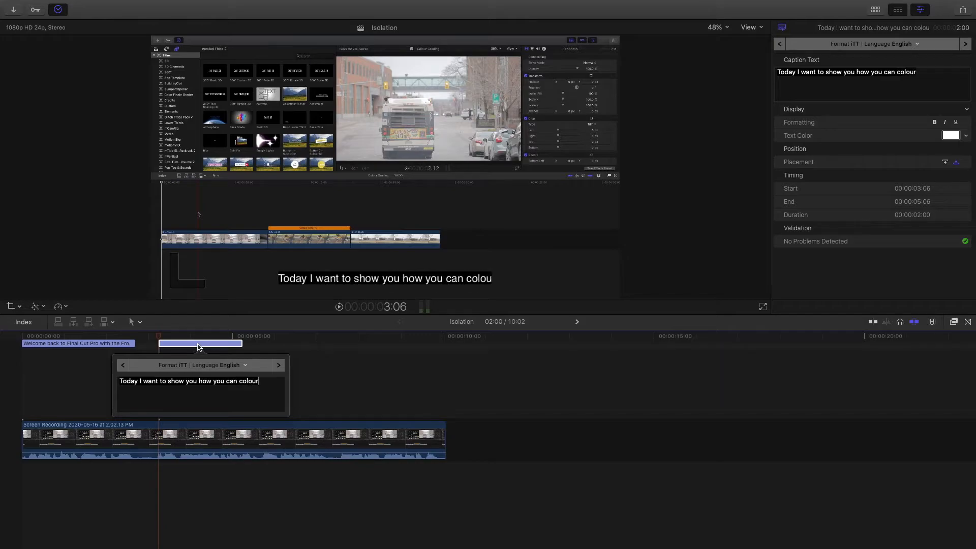
pyautogui.write(' correc')
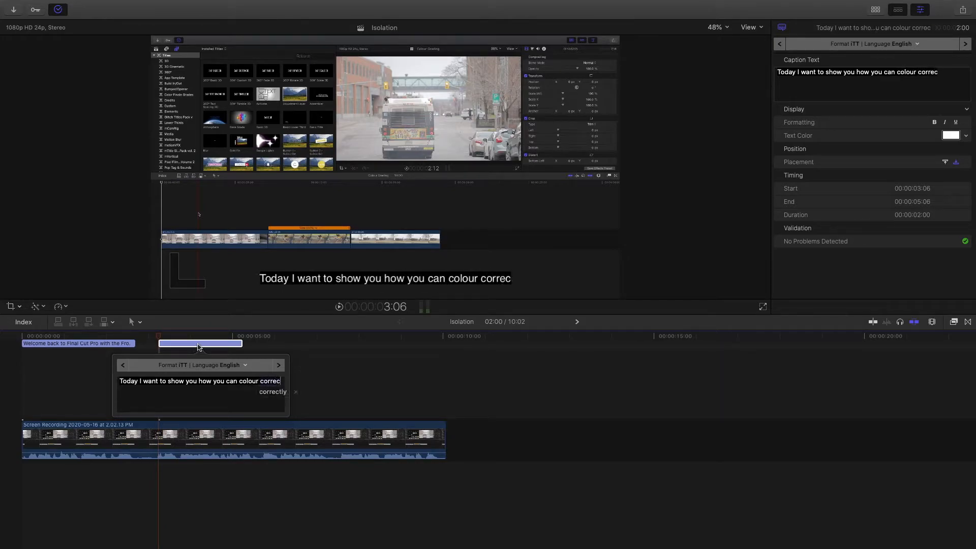
pyautogui.write('t,')
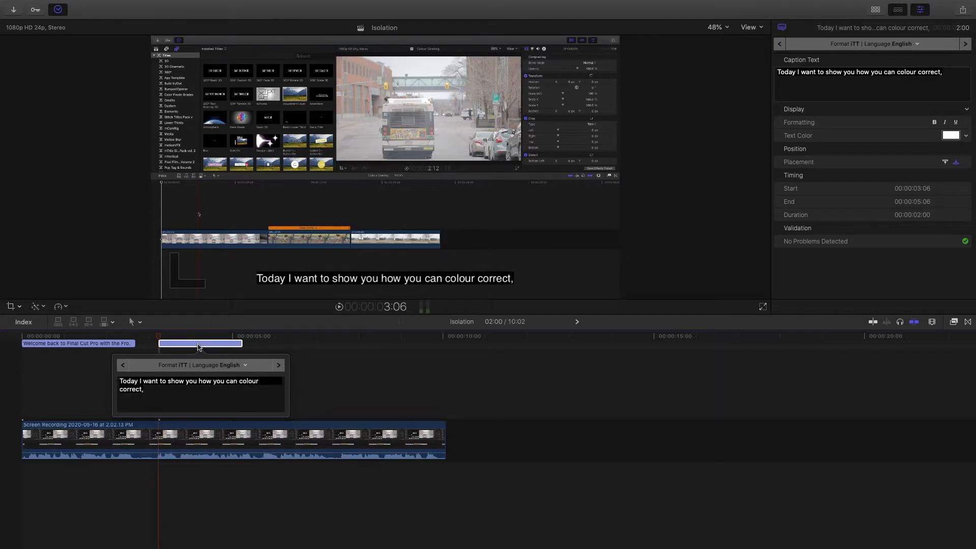
pyautogui.press('Escape')
# Step: Extend the second caption to end at about 7 seconds and append "and colour grade your footage" to its text
pyautogui.press('space')
pyautogui.press('space')
pyautogui.moveTo(242, 344); pyautogui.dragTo(327, 343)
pyautogui.doubleClick(254, 344)
pyautogui.write('and colour grade your footage')
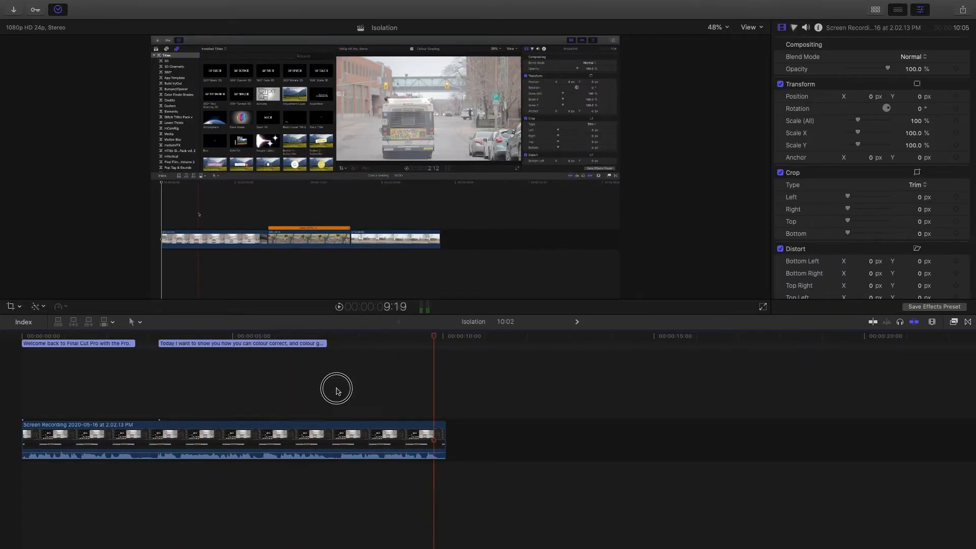
# Step: Add a third caption reading "by using the tools inside of Final Cut Pro" through the clip's end and return the playhead to the start
pyautogui.hotkey('alt', 'c')
pyautogui.write('by using the tools inside of Final Cut Pro')
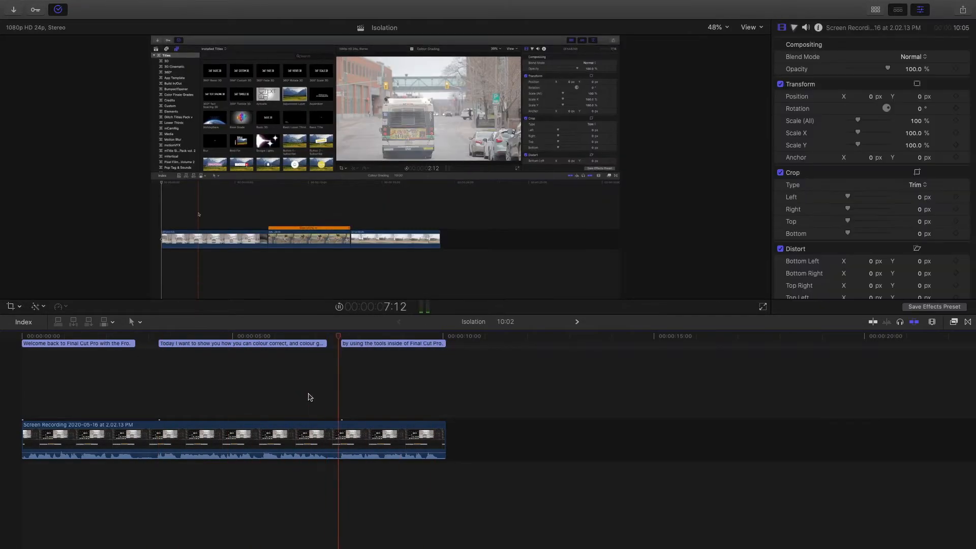
pyautogui.press('Home')
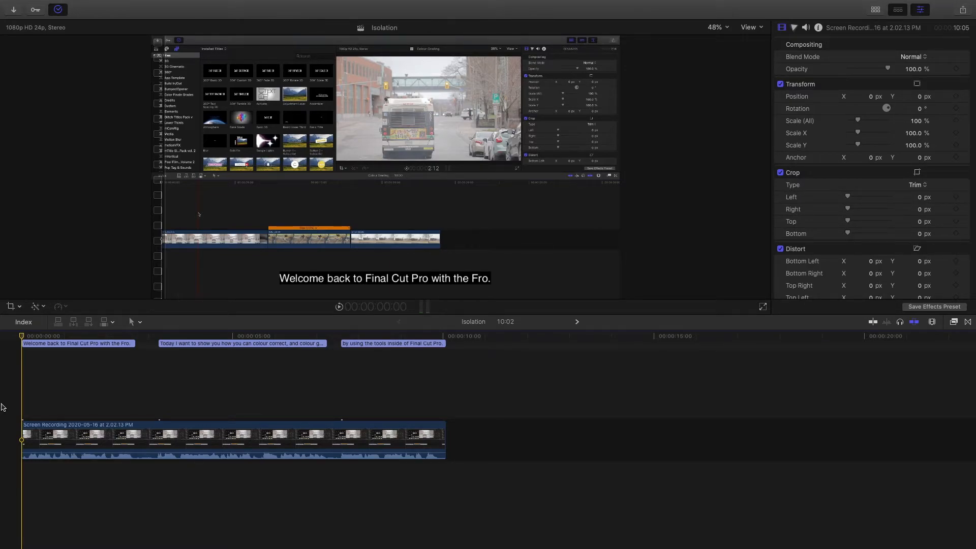
# Step: Try bold, italic and underline formatting on the first caption and remove all three again
pyautogui.click(326, 284)
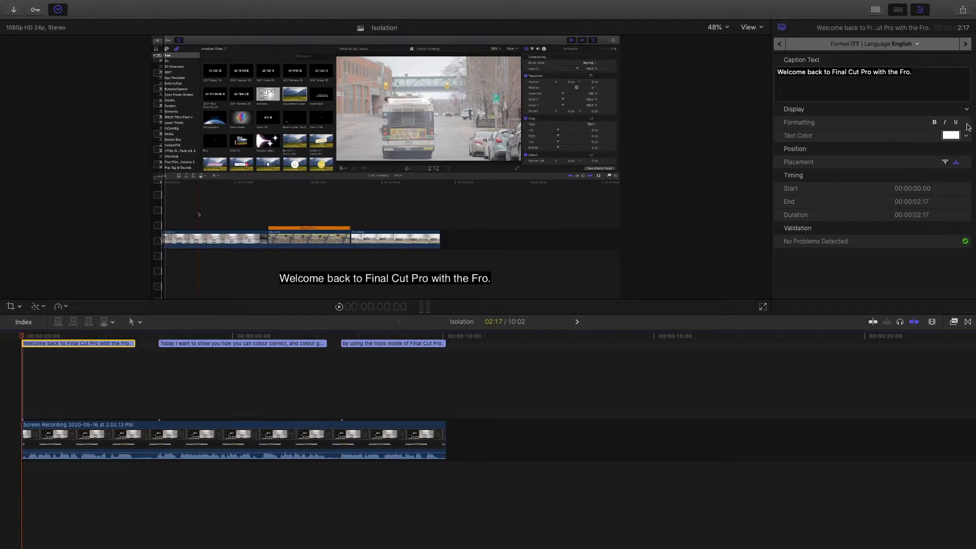
pyautogui.click(935, 123)
pyautogui.click(945, 122)
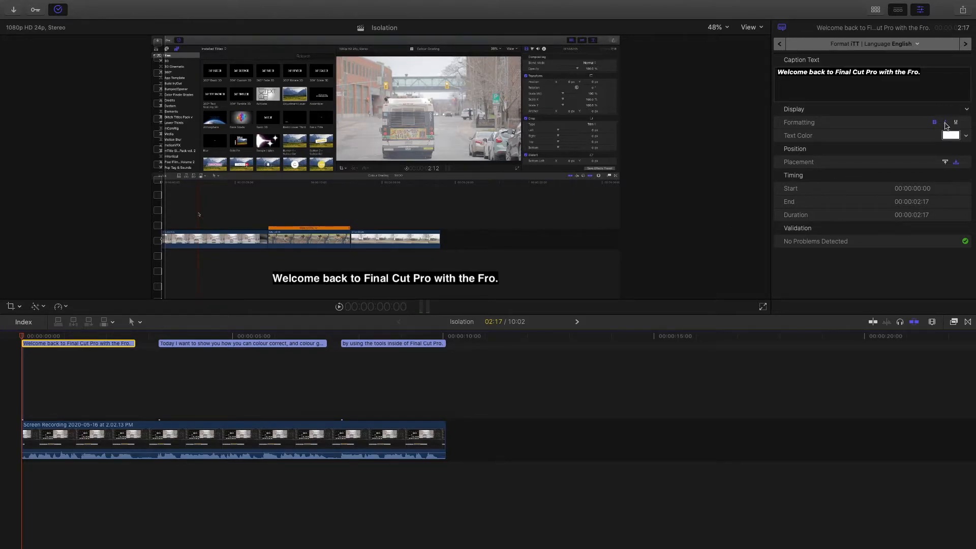
pyautogui.click(956, 123)
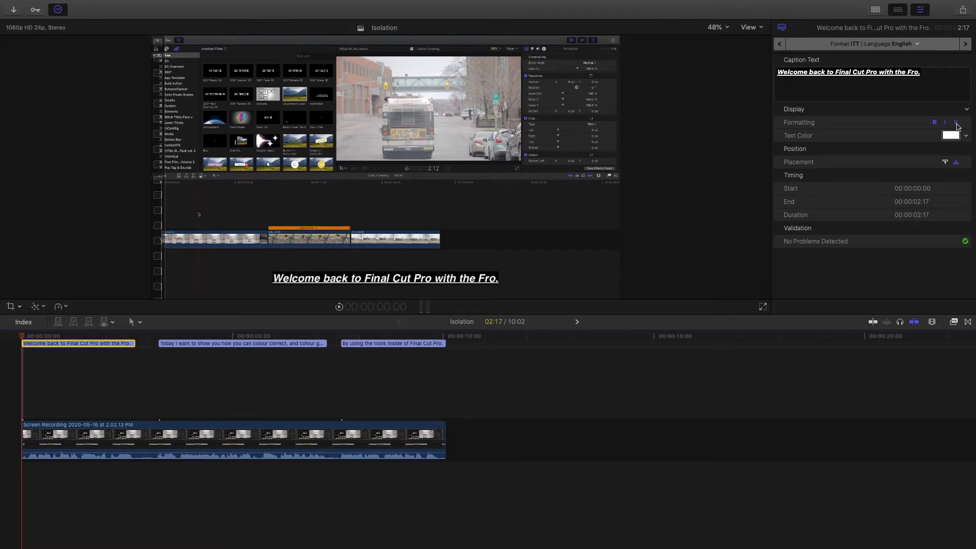
pyautogui.click(935, 123)
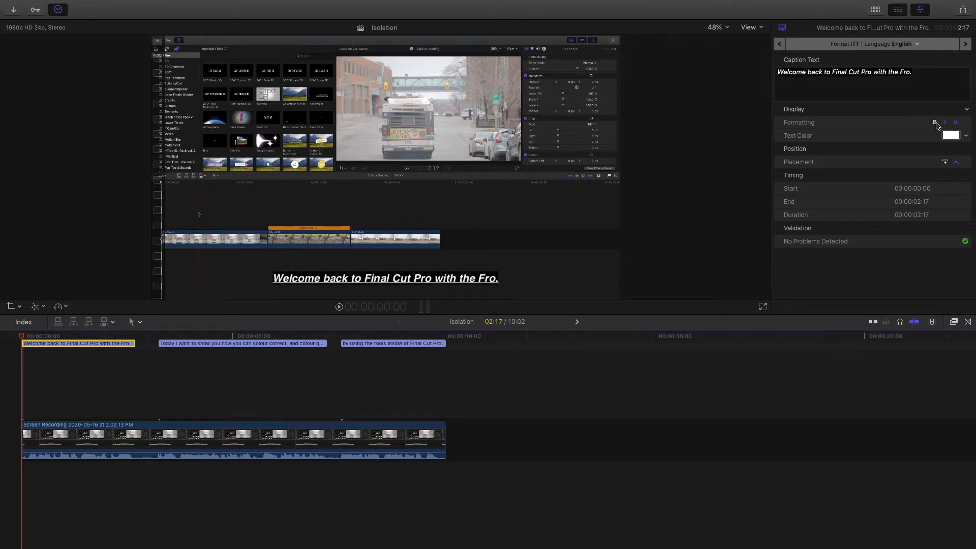
pyautogui.click(945, 123)
pyautogui.click(956, 124)
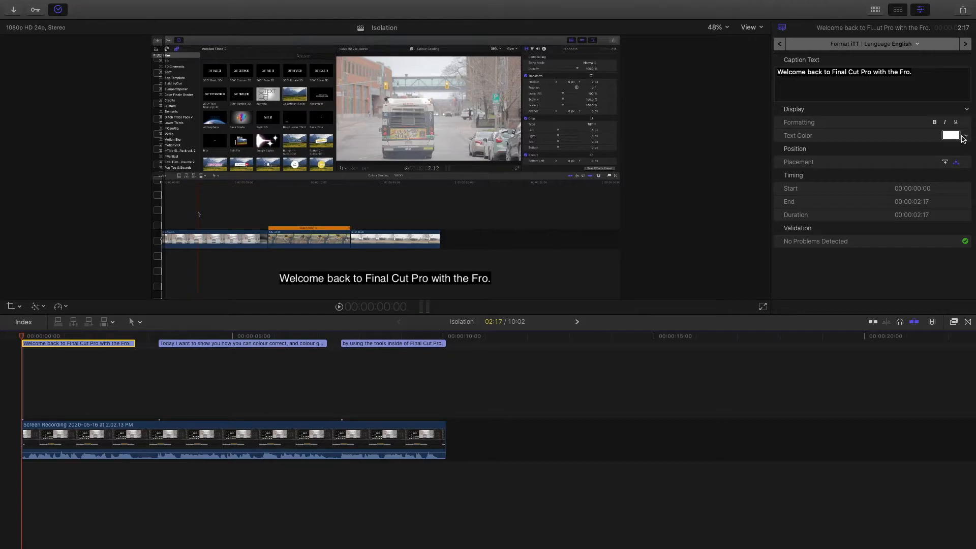
# Step: Preview other text colours for the first caption and look through the colour wheel, RGB sliders and colour palettes
pyautogui.click(967, 135)
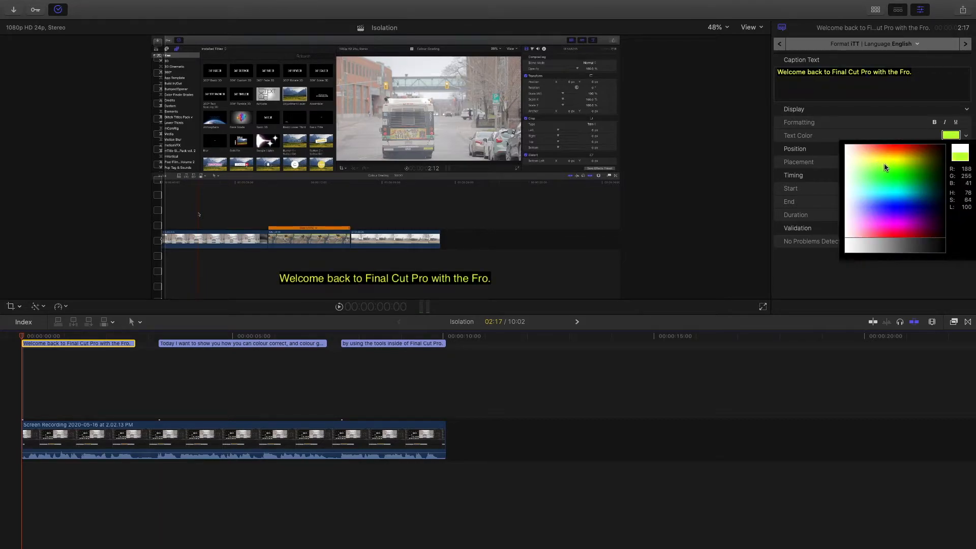
pyautogui.click(914, 135)
pyautogui.click(949, 136)
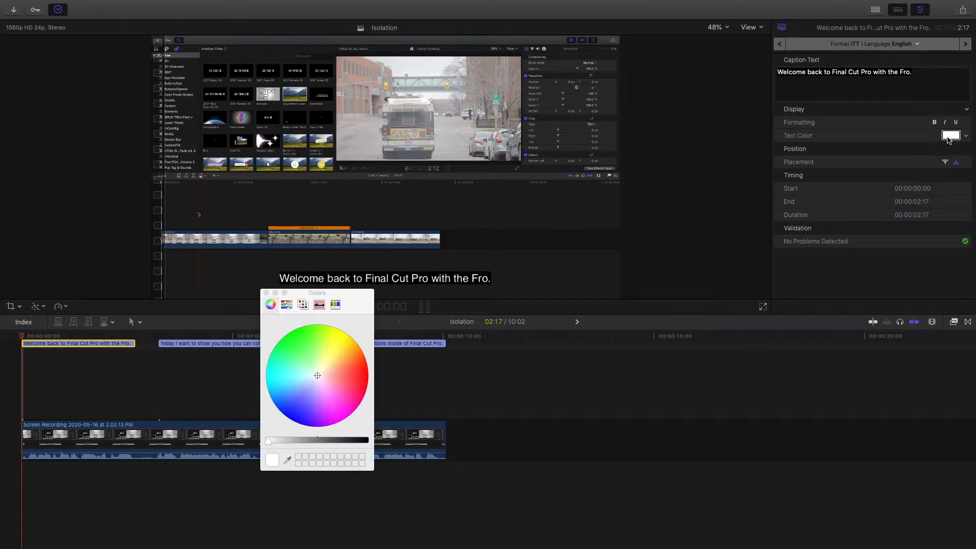
pyautogui.click(290, 304)
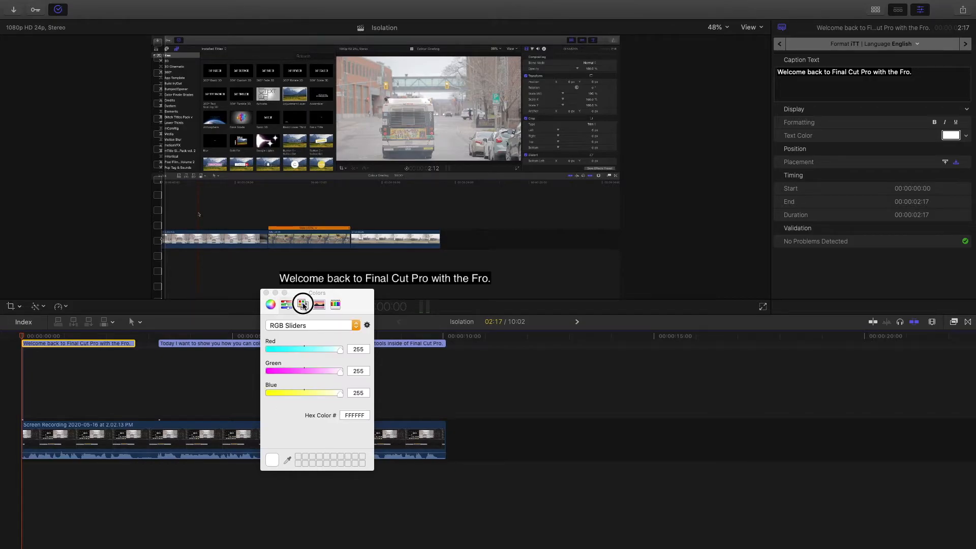
pyautogui.click(306, 306)
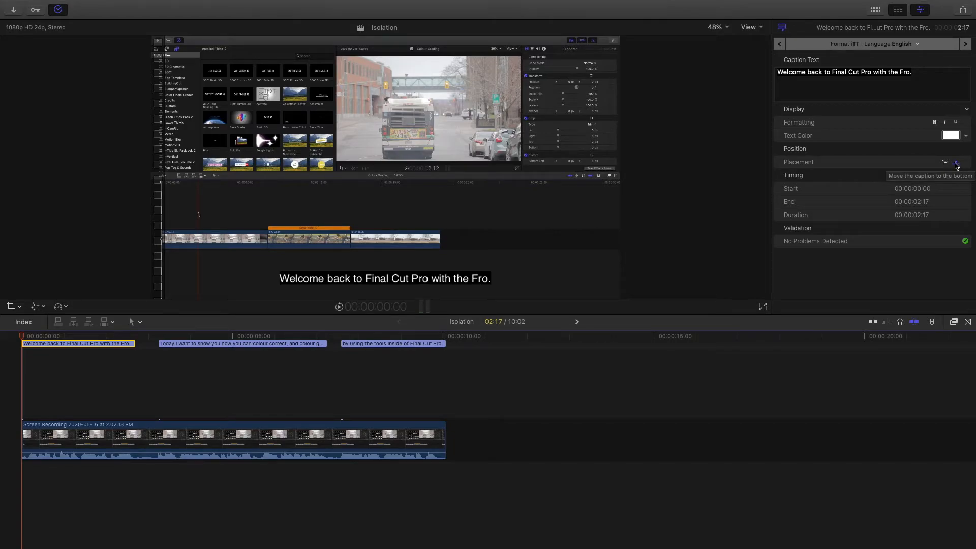
# Step: Try the first caption's placement at the top of the frame and return it to the bottom
pyautogui.click(945, 164)
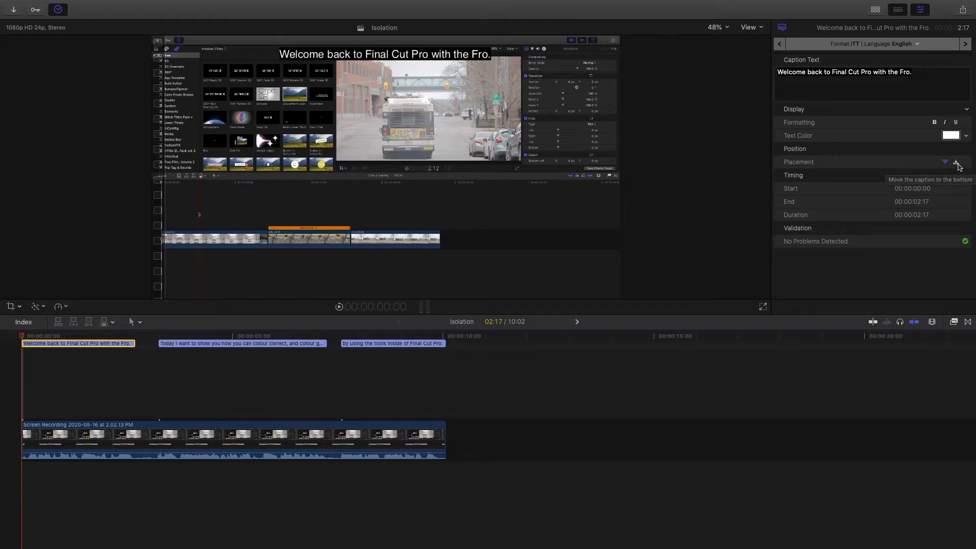
pyautogui.click(956, 163)
pyautogui.click(947, 163)
pyautogui.click(956, 163)
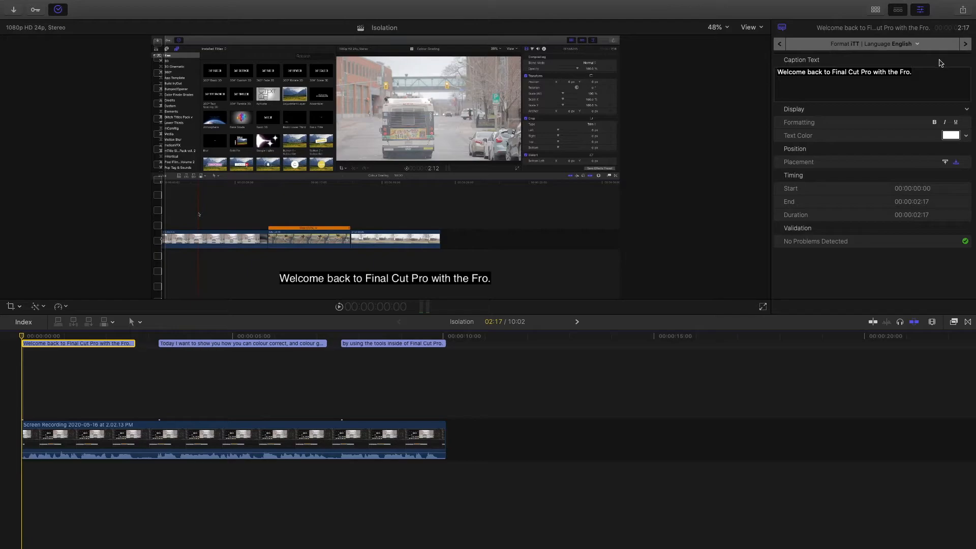
# Step: Step forward and back through the three captions to review each one's text and timing
pyautogui.click(967, 44)
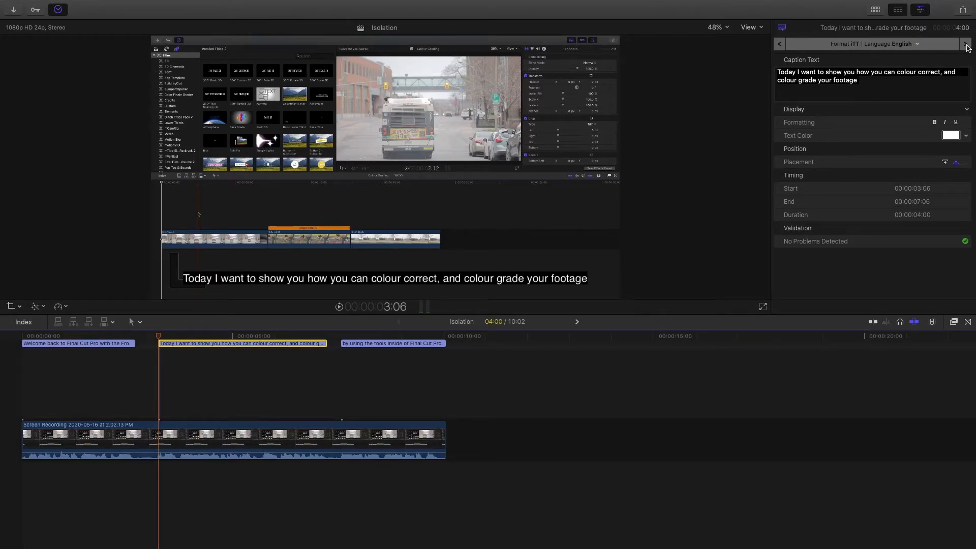
pyautogui.click(967, 46)
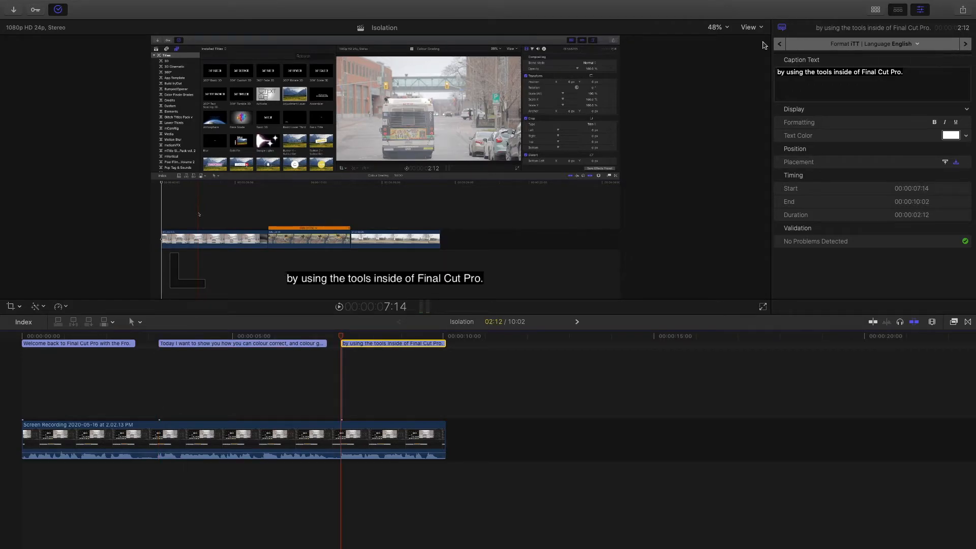
pyautogui.click(780, 45)
pyautogui.click(780, 46)
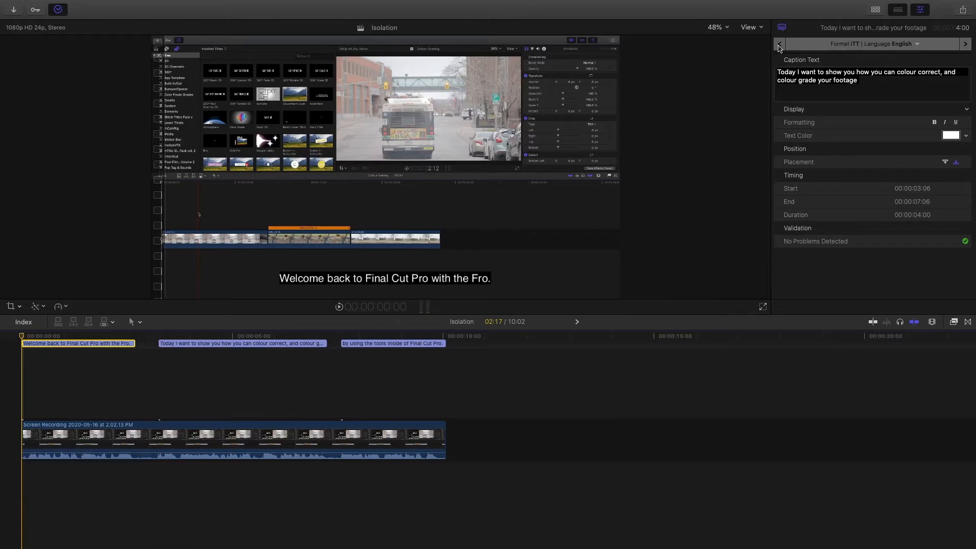
pyautogui.click(966, 47)
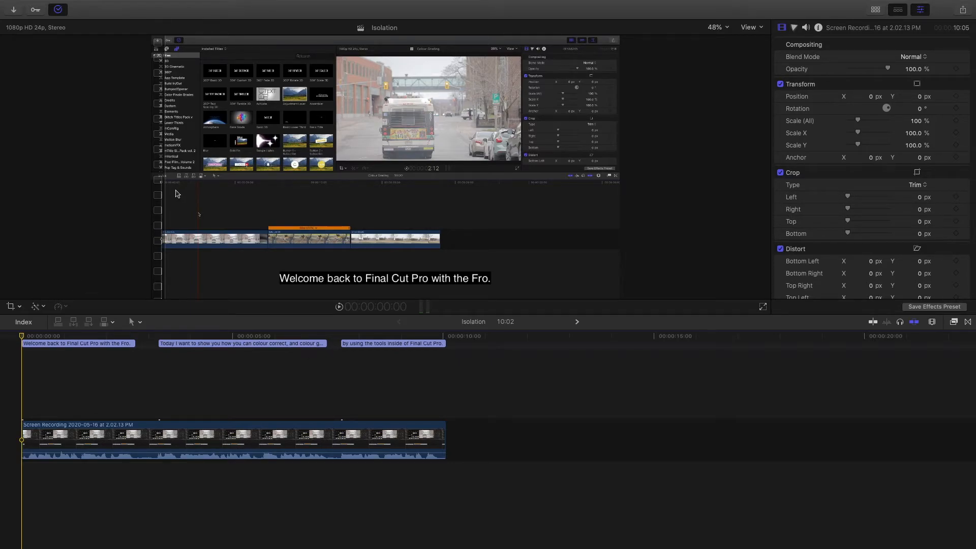
# Step: Set up a Master File export of the project with the English (iTT) captions burned into the video track
pyautogui.click(964, 12)
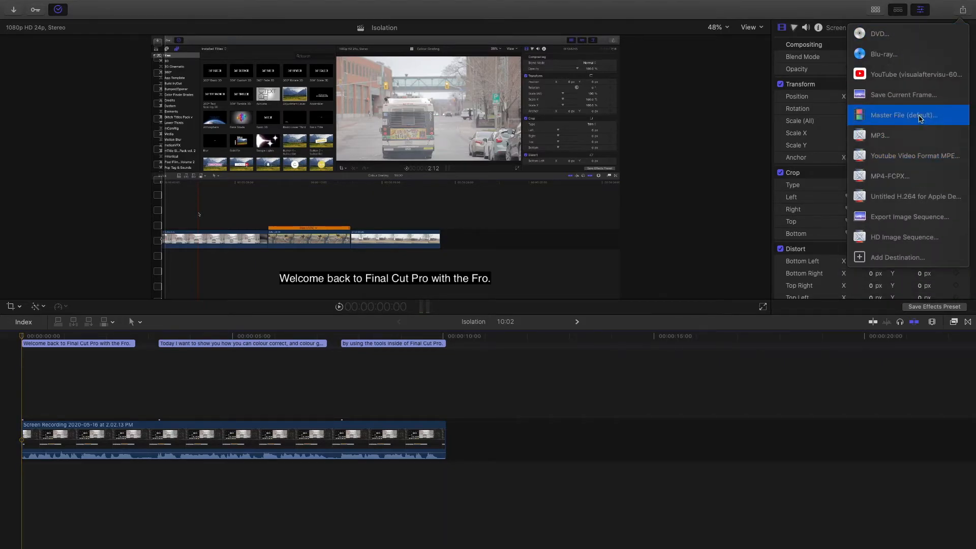
pyautogui.click(921, 116)
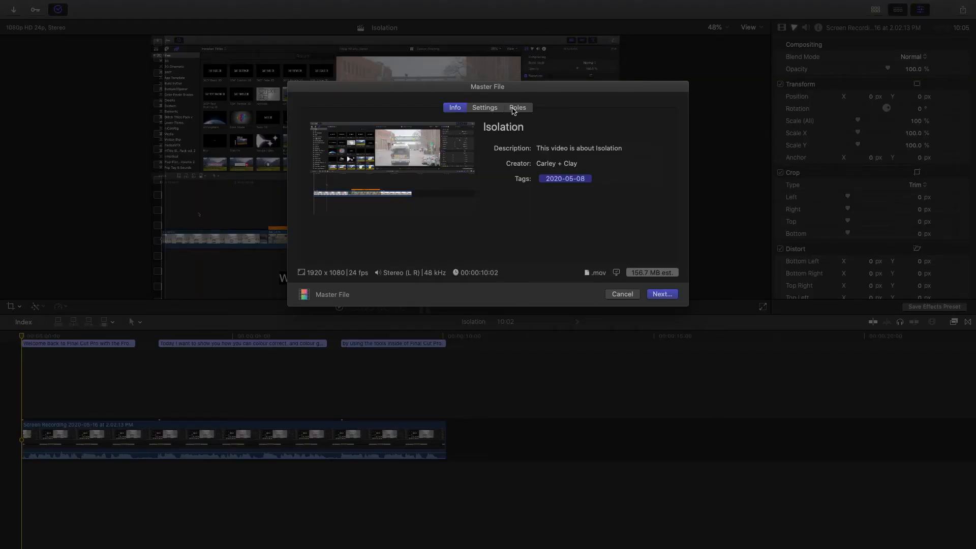
pyautogui.click(513, 110)
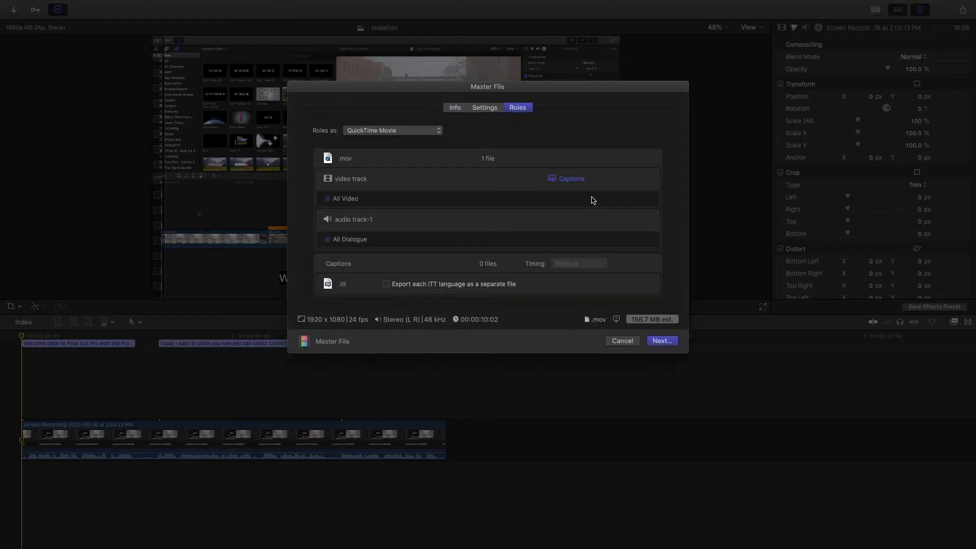
pyautogui.click(582, 181)
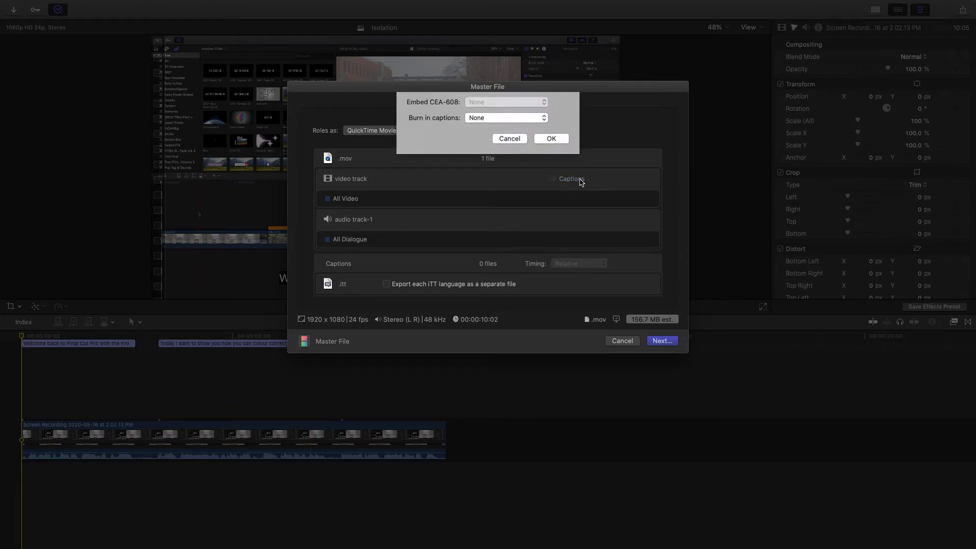
pyautogui.click(487, 122)
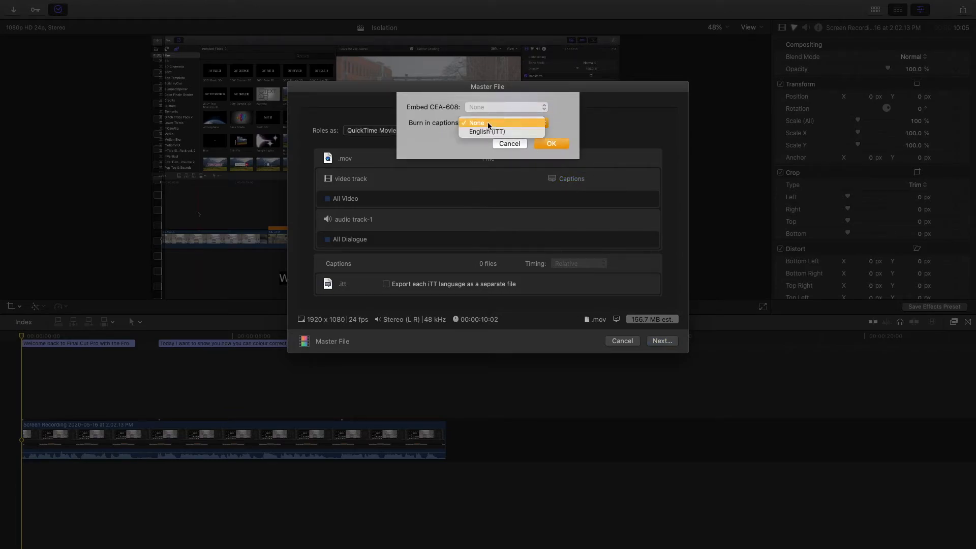
pyautogui.click(488, 132)
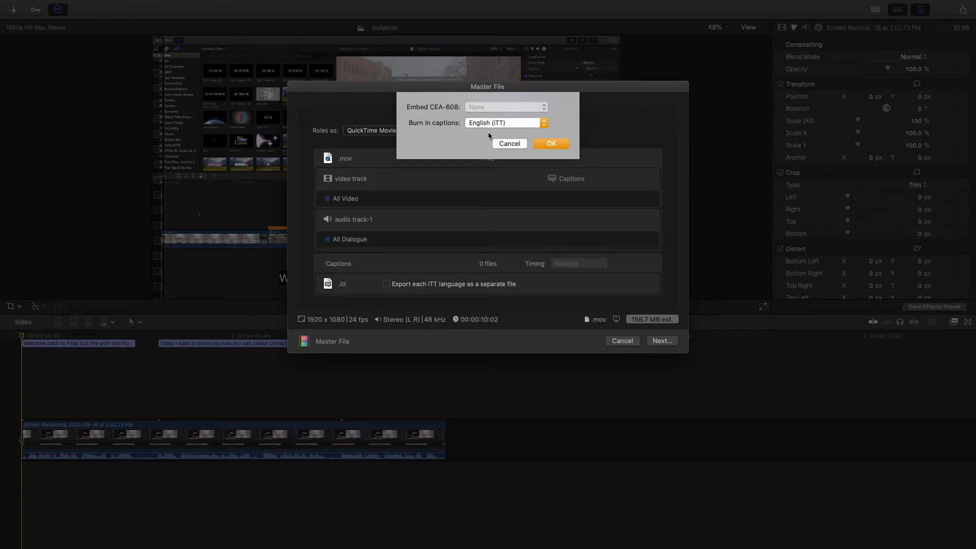
pyautogui.click(551, 143)
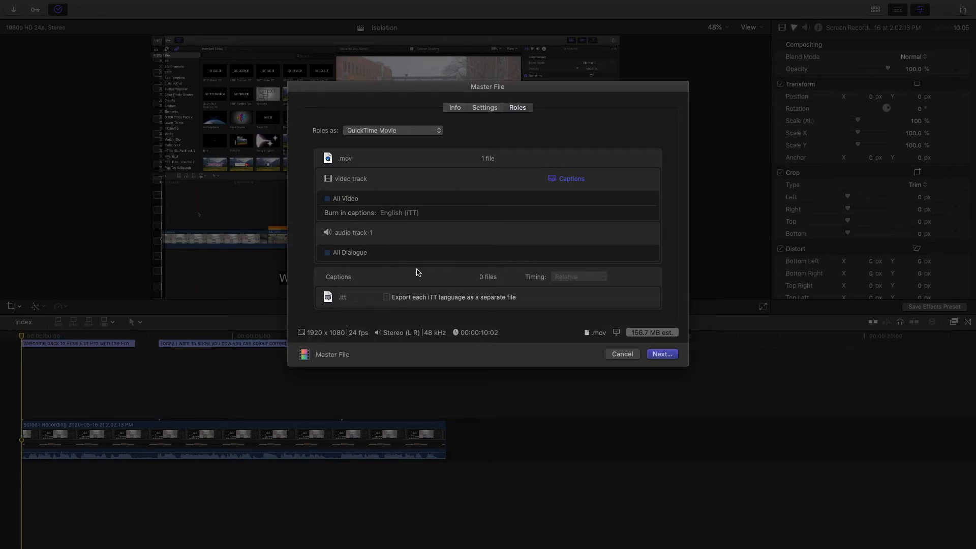
# Step: Export the master file and play the exported movie to check its burned-in captions
pyautogui.click(490, 108)
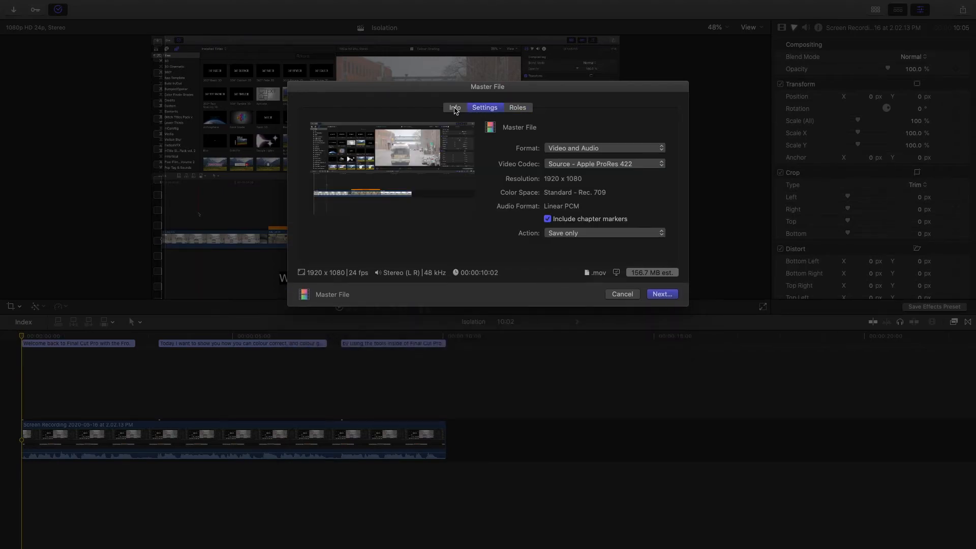
pyautogui.click(455, 110)
pyautogui.click(523, 113)
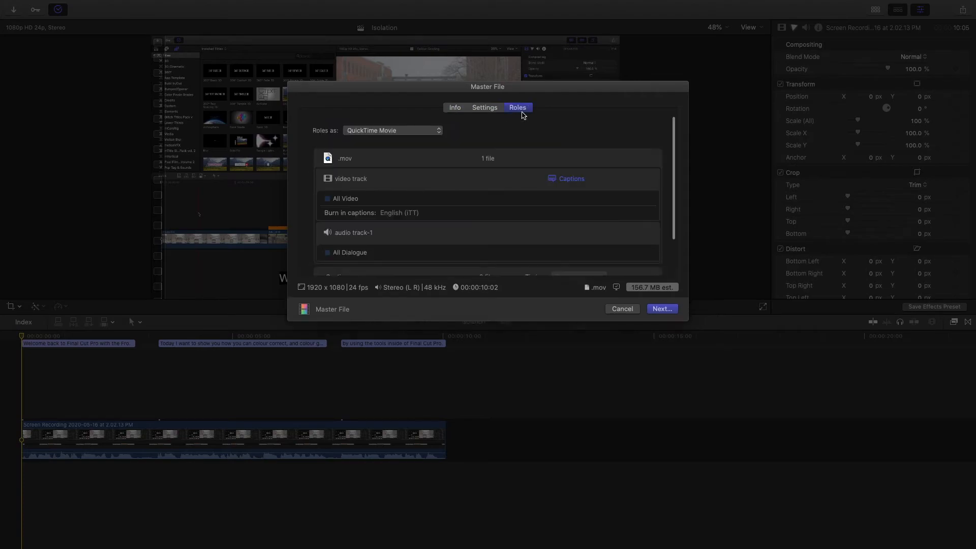
pyautogui.click(661, 354)
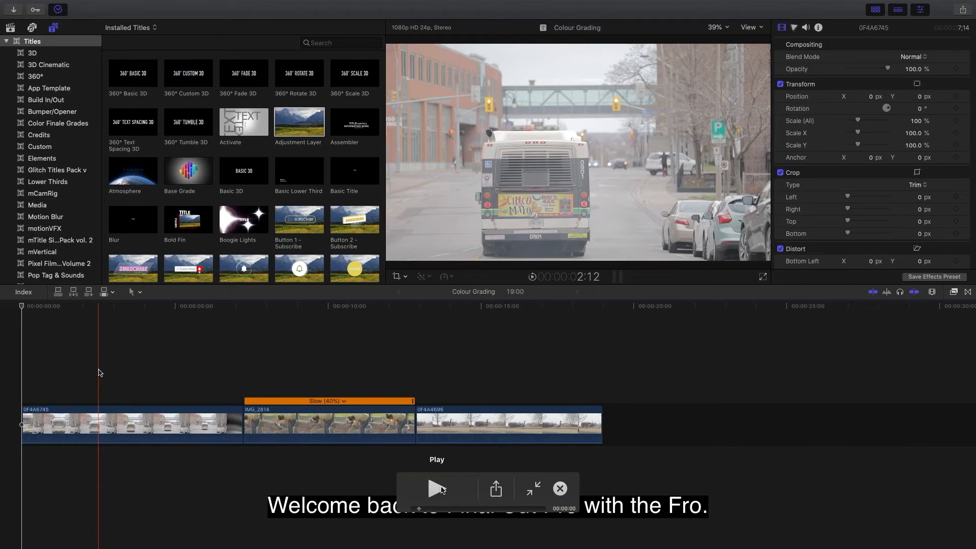
pyautogui.click(442, 489)
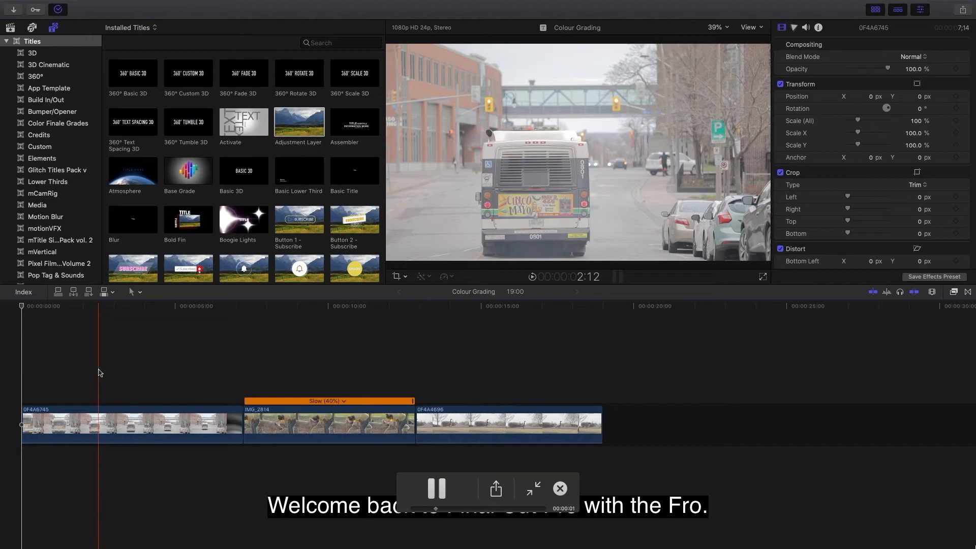